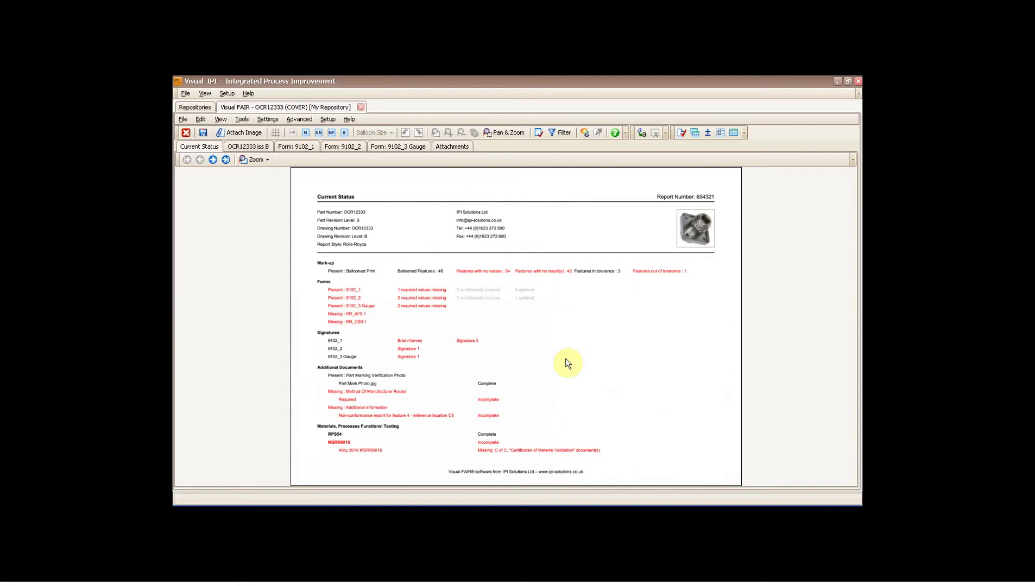
Open form 9102_1 and insert the first signature, confirming it with the signer's password
left_click(305, 147)
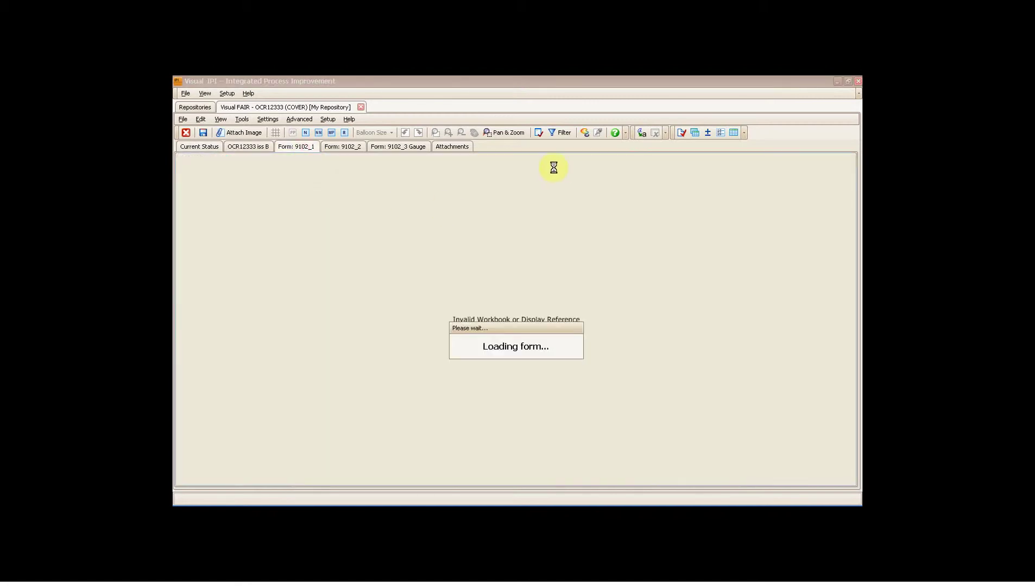
left_click(680, 132)
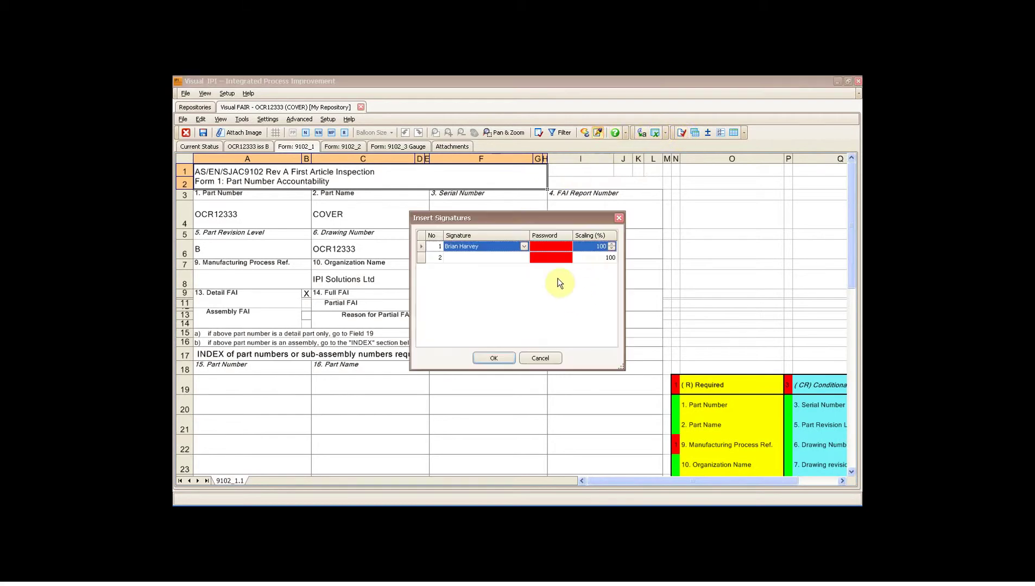
left_click(543, 248)
type("*******")
left_click(509, 359)
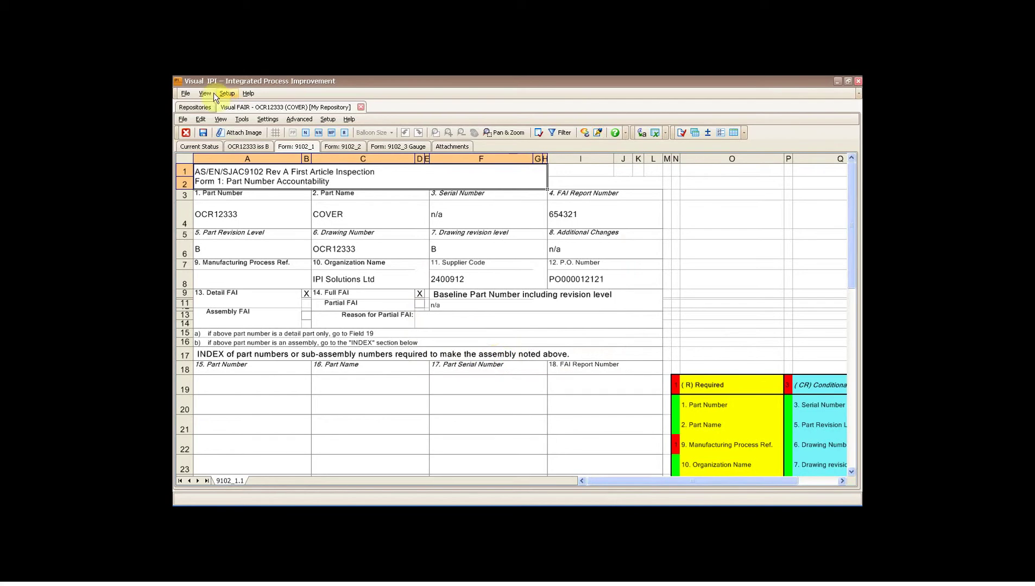
Set up a single-level PDF export excluding the Required attachment and using print colours
left_click(183, 120)
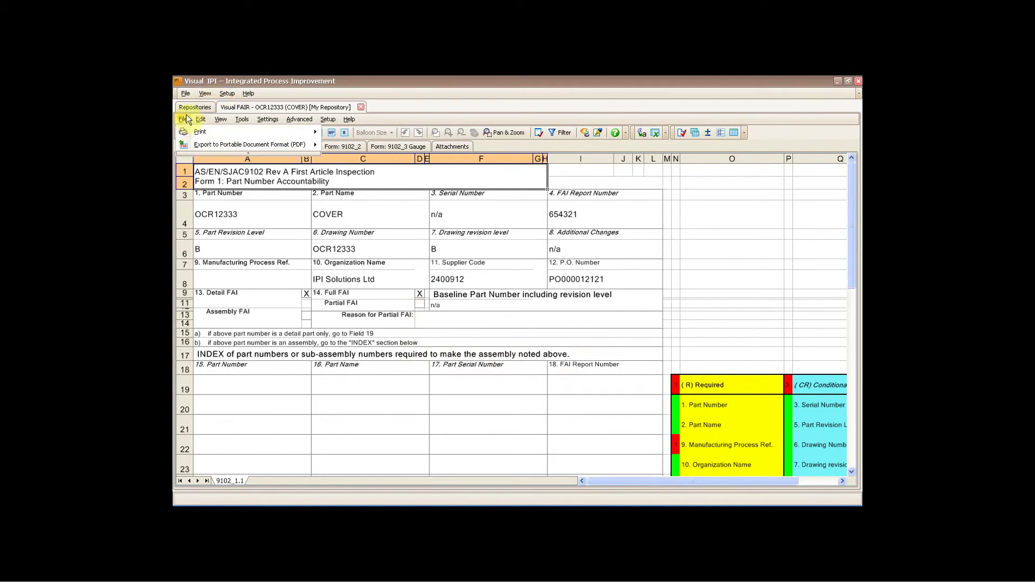
mouse_move(201, 140)
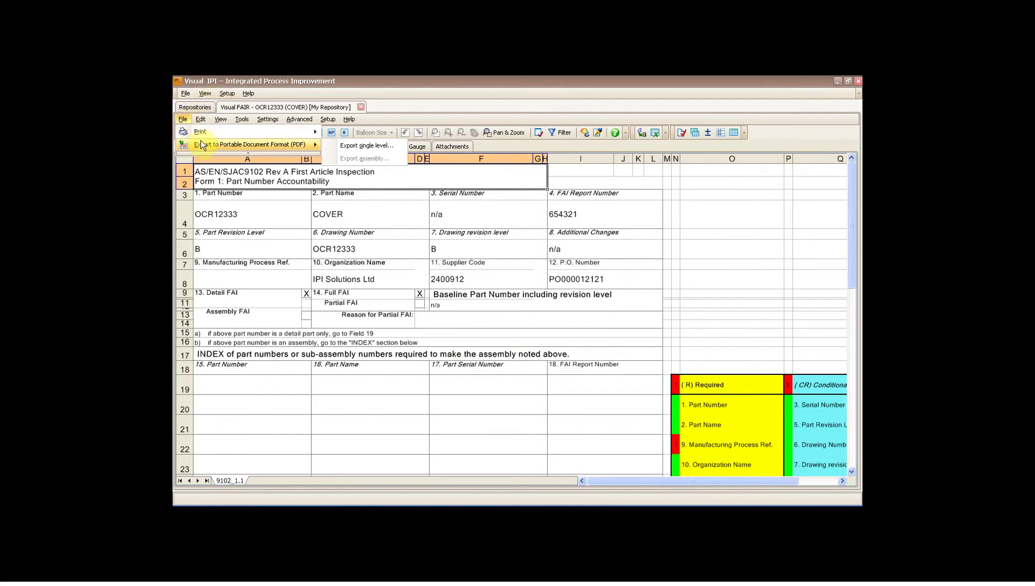
left_click(364, 146)
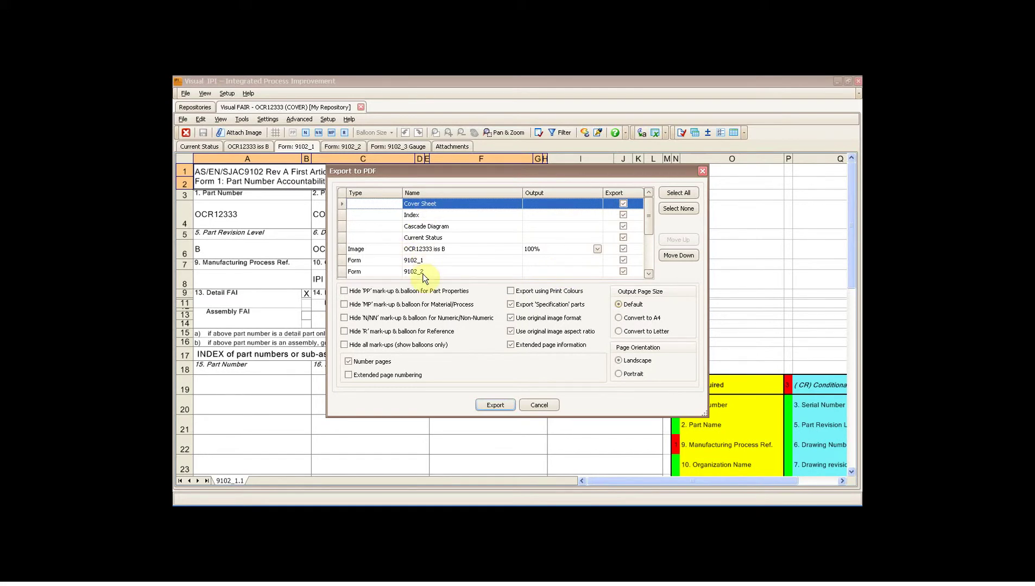
left_click(647, 275)
left_click(647, 275)
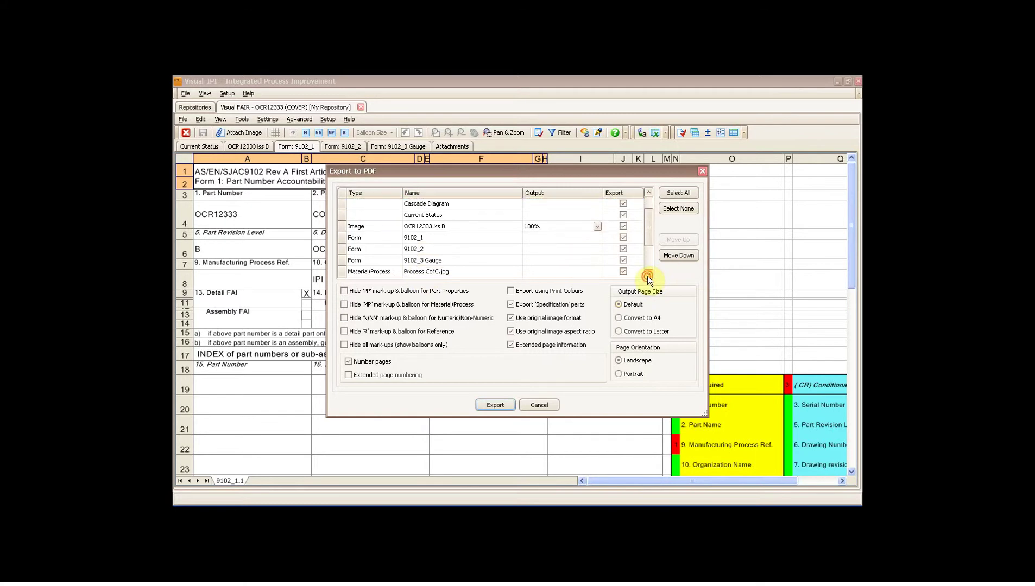
left_click(647, 274)
left_click(648, 274)
left_click(647, 276)
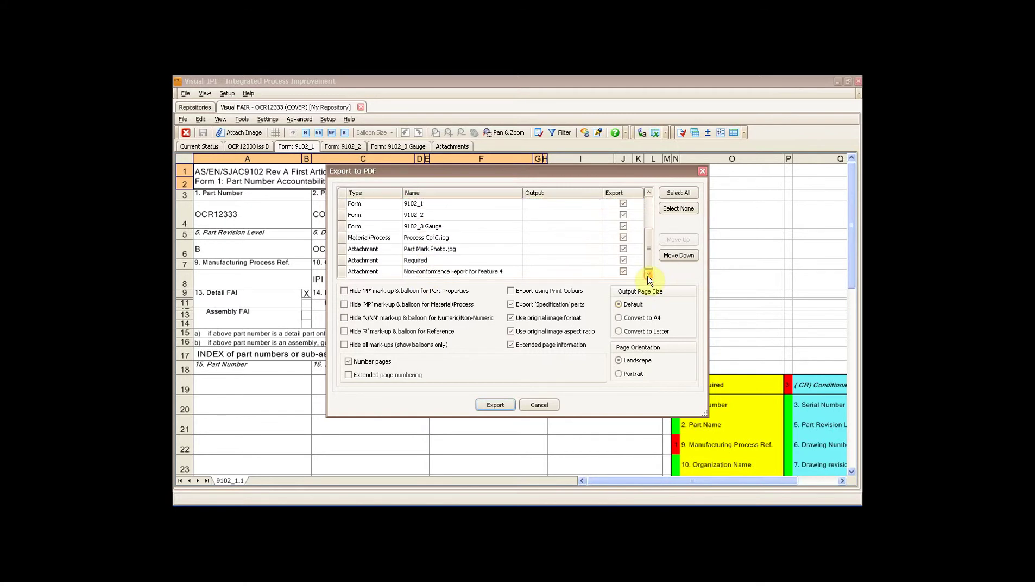
left_click(623, 260)
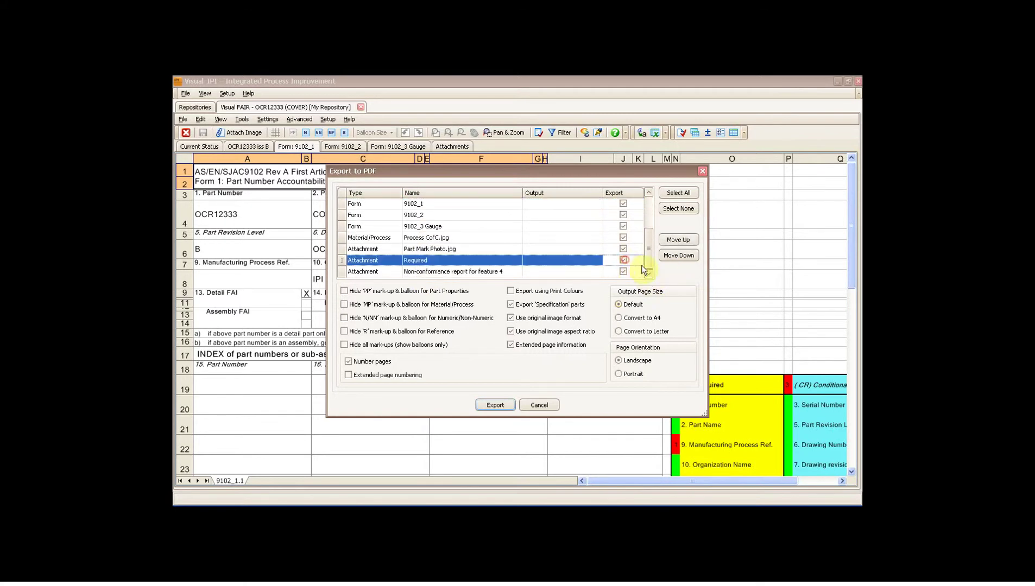
left_click_drag(645, 260, 645, 231)
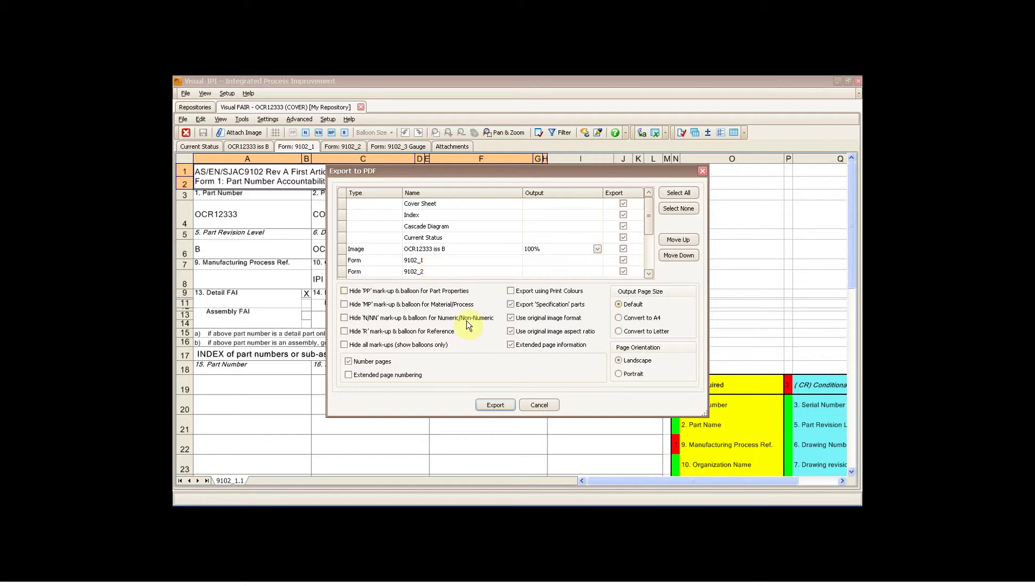
left_click(511, 291)
Export the report as a PDF named 'demo 01' on the Desktop
left_click(495, 404)
left_click(393, 239)
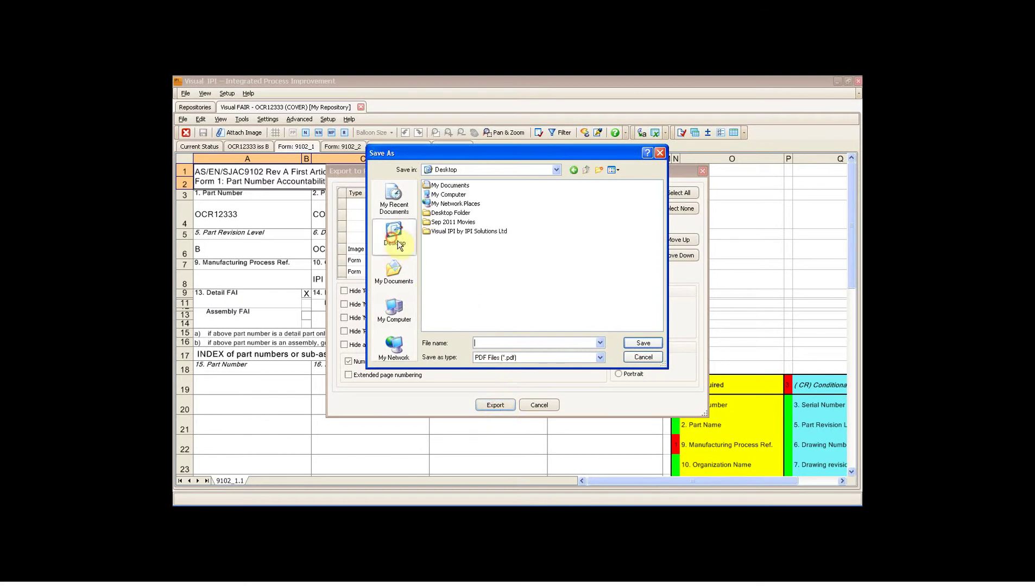
left_click(525, 342)
type("demo 01")
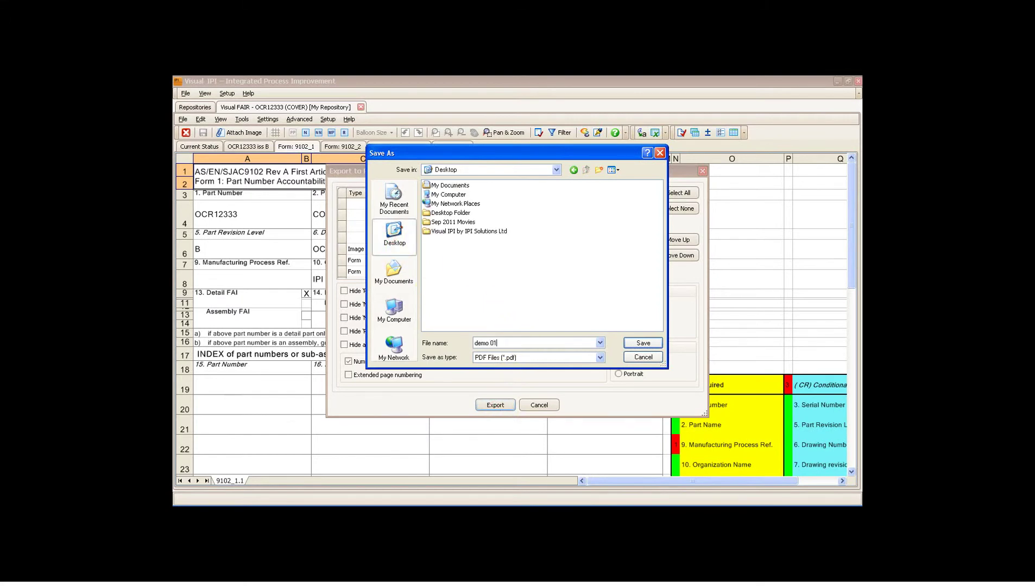
key("Return")
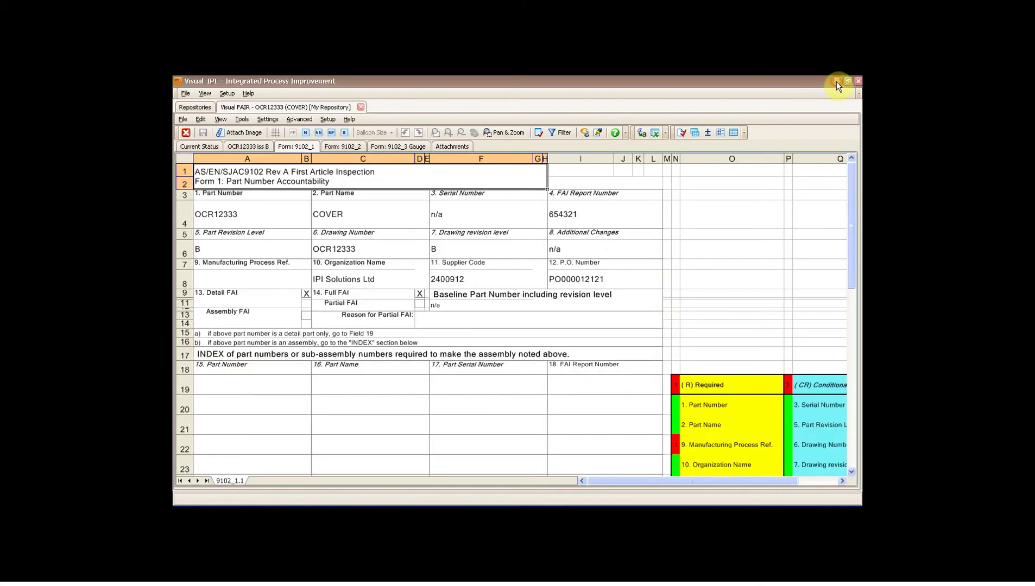
Minimize Visual IPI and open demo 01.pdf from the desktop in a maximized Adobe Reader
left_click(836, 81)
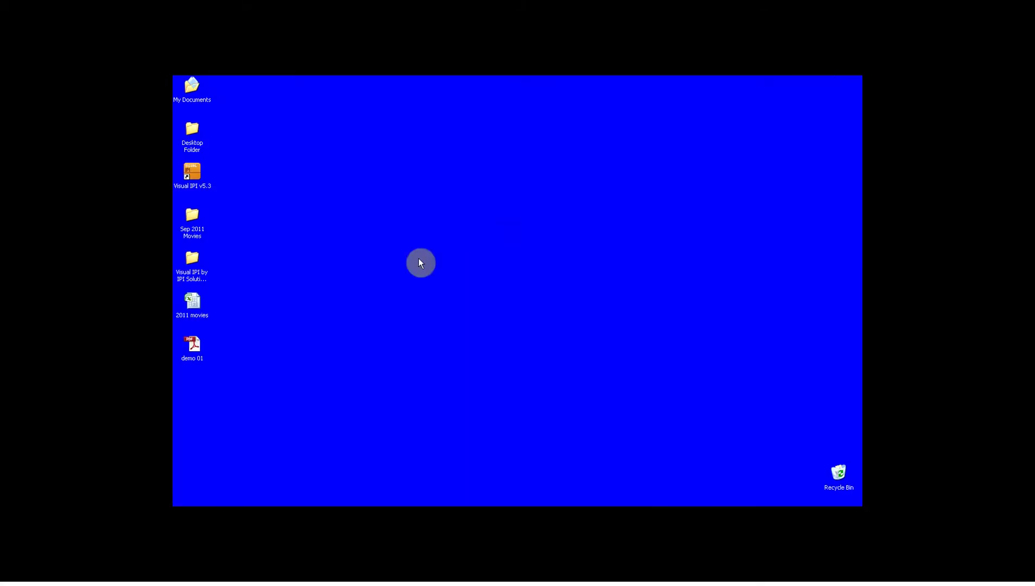
double_click(194, 348)
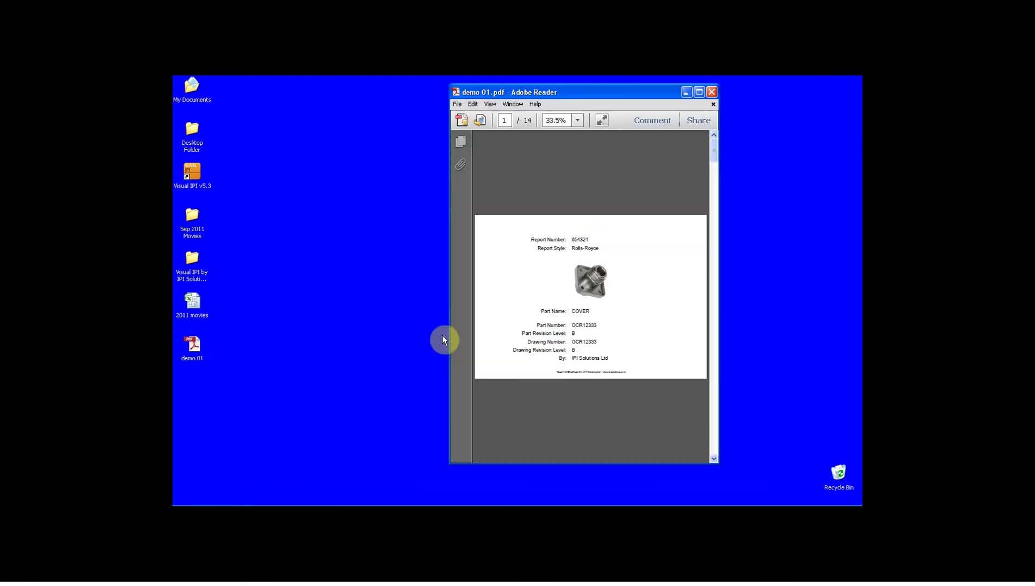
left_click(700, 93)
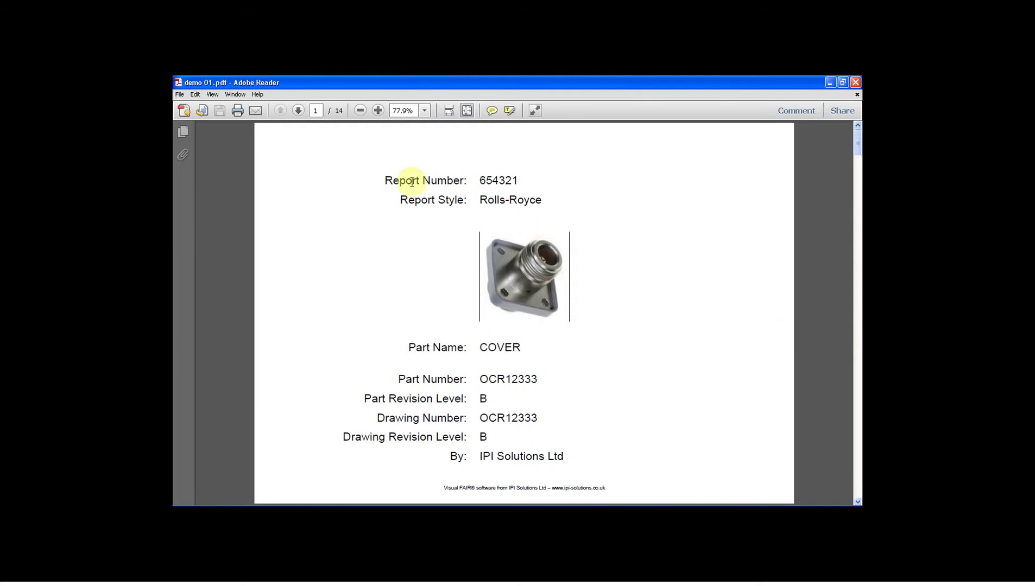
Browse from the index via the Current Status link to page 6, the part drawing
left_click(298, 110)
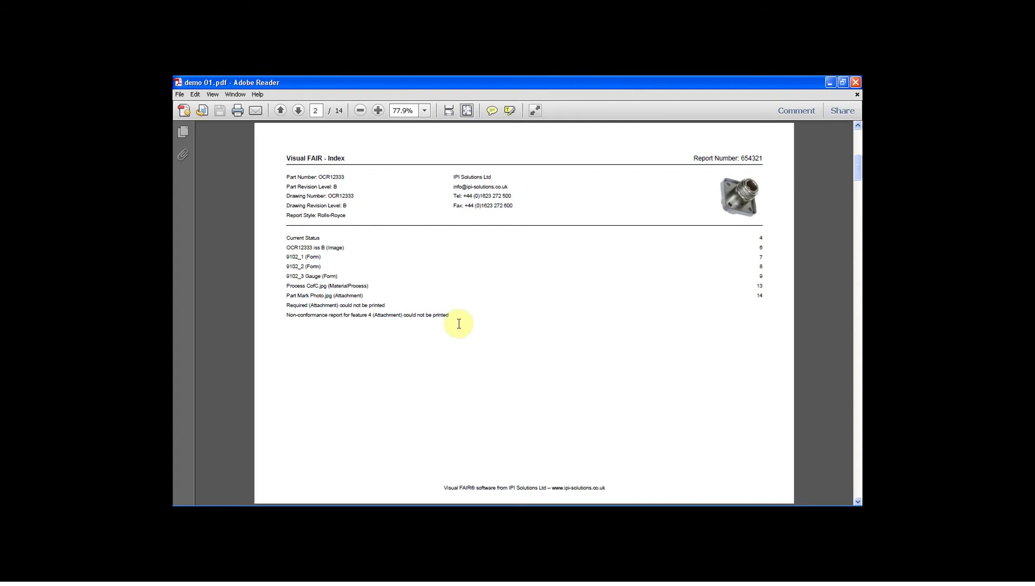
left_click(306, 241)
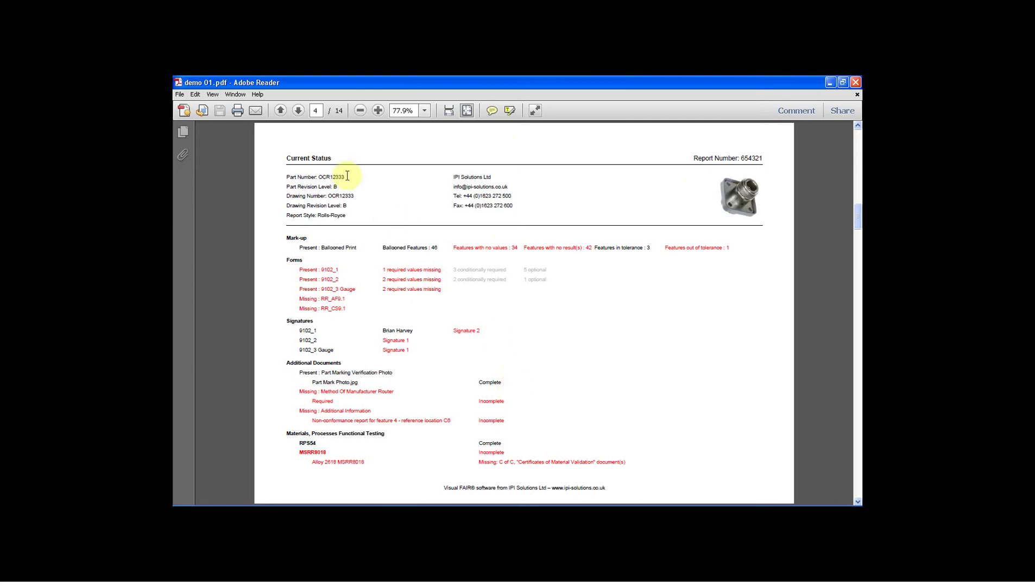
left_click(296, 110)
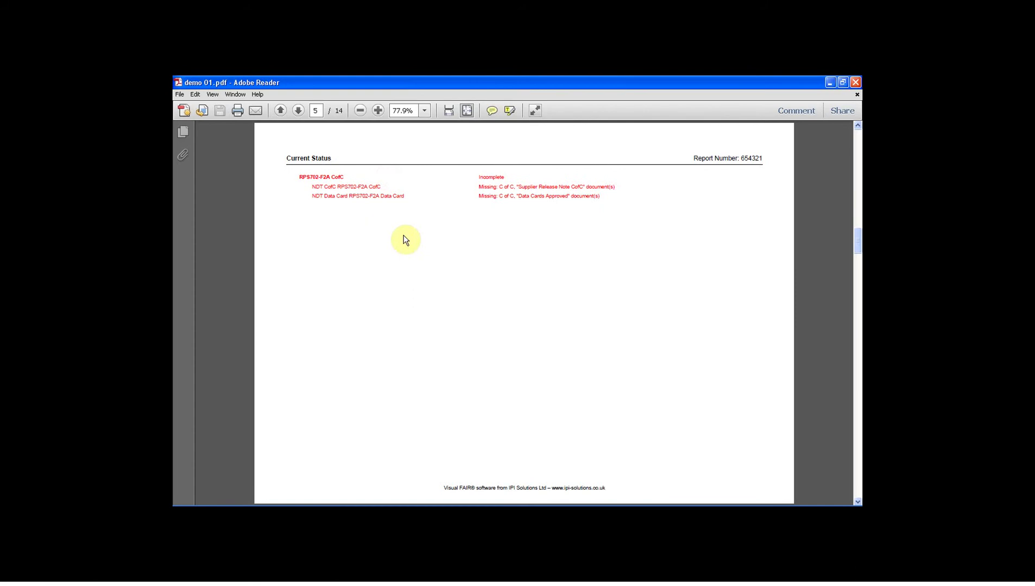
left_click(298, 110)
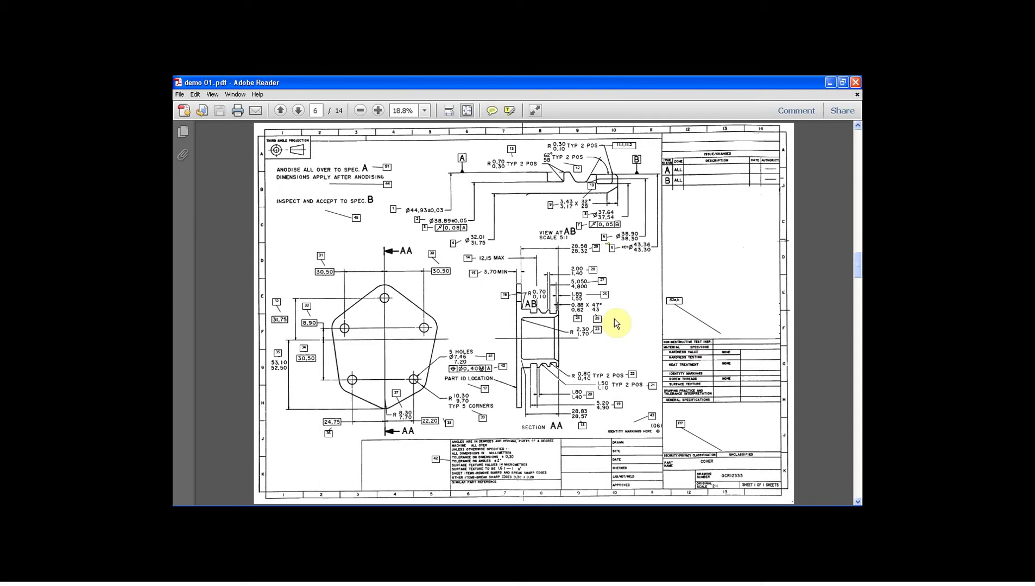
Page through the FAI forms and finishing certificate to page 14, the part-marking photo
left_click(297, 111)
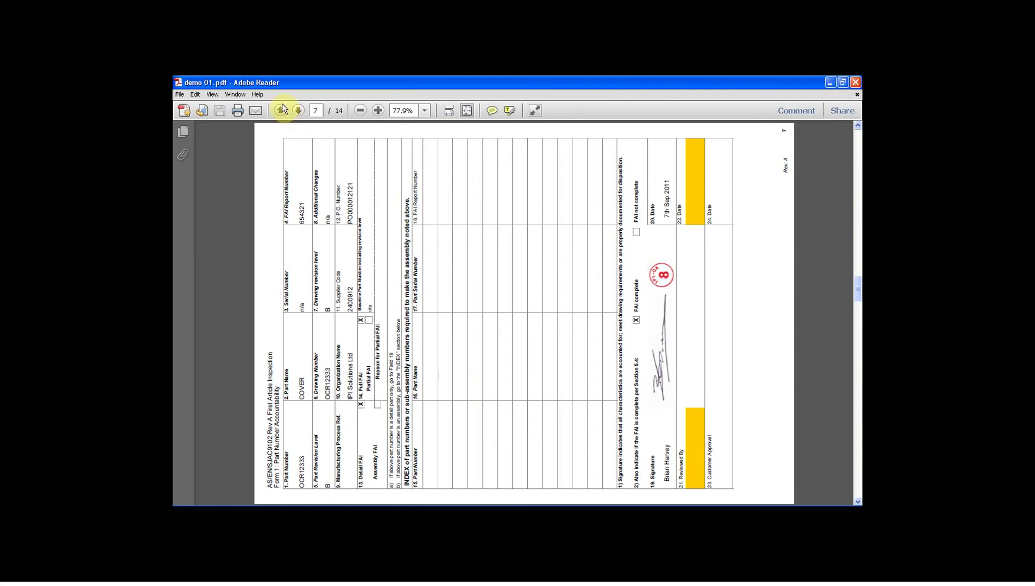
left_click(297, 111)
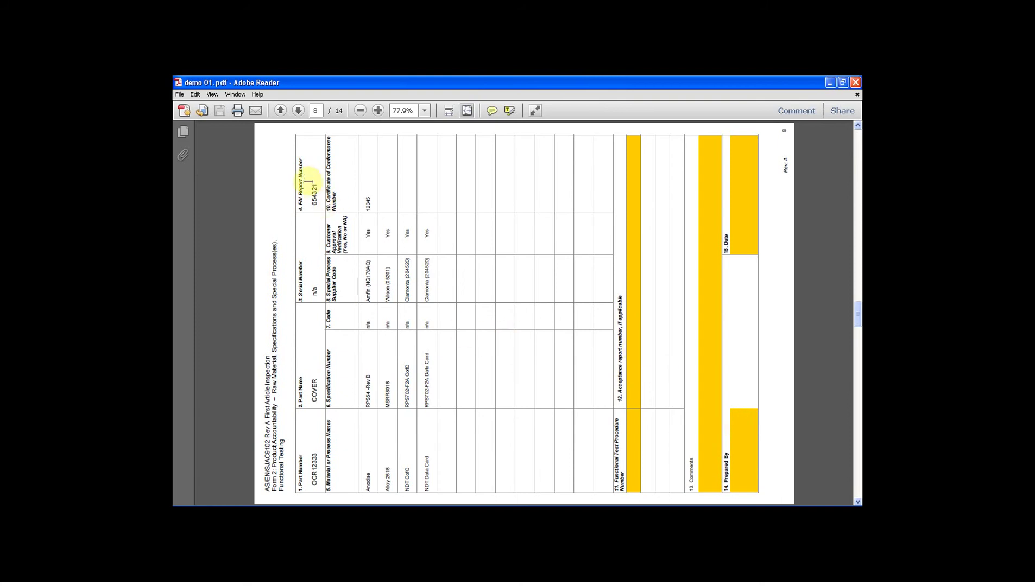
left_click(300, 109)
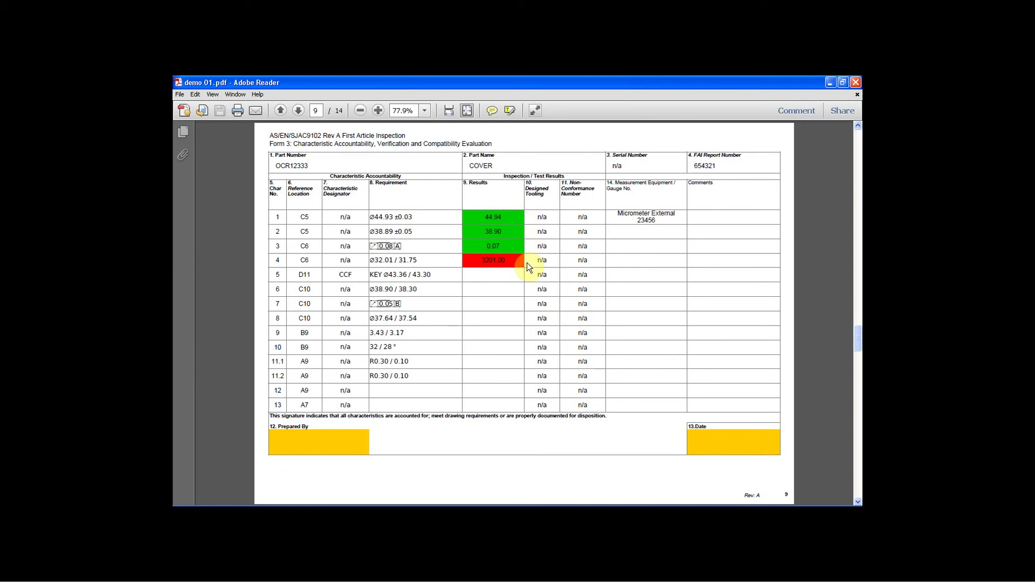
left_click(297, 112)
left_click(296, 112)
left_click(296, 111)
left_click(296, 111)
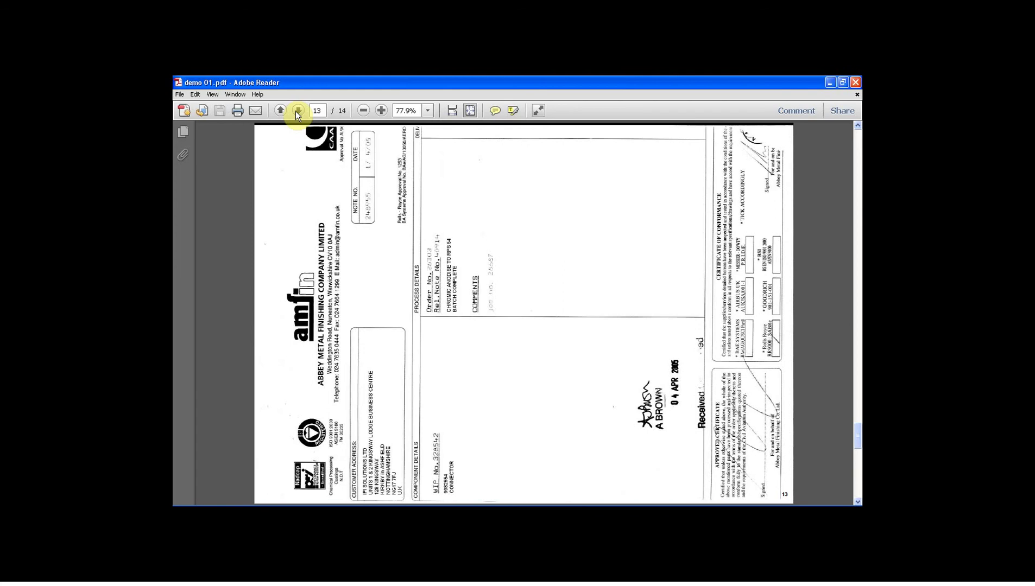
left_click(297, 111)
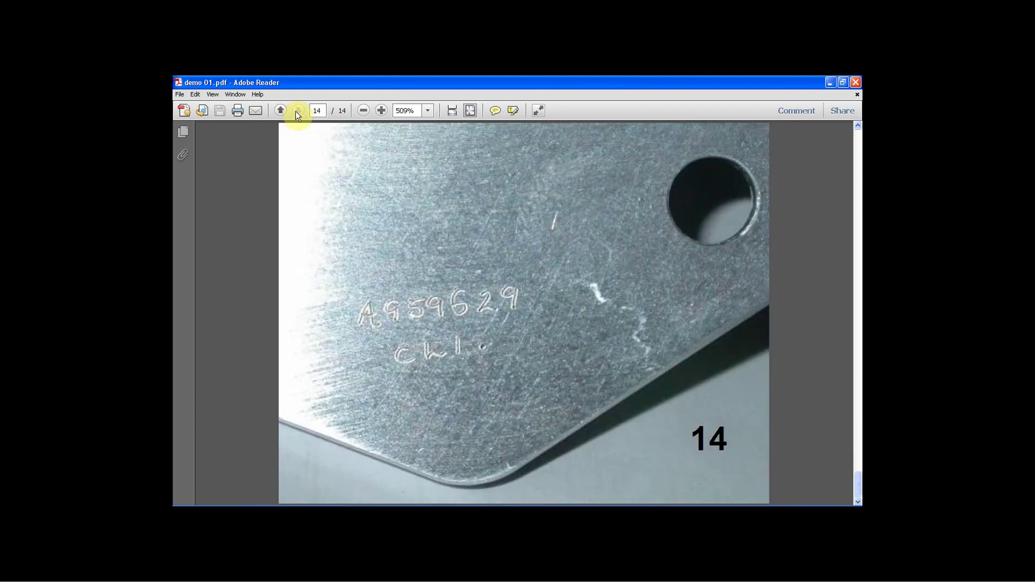